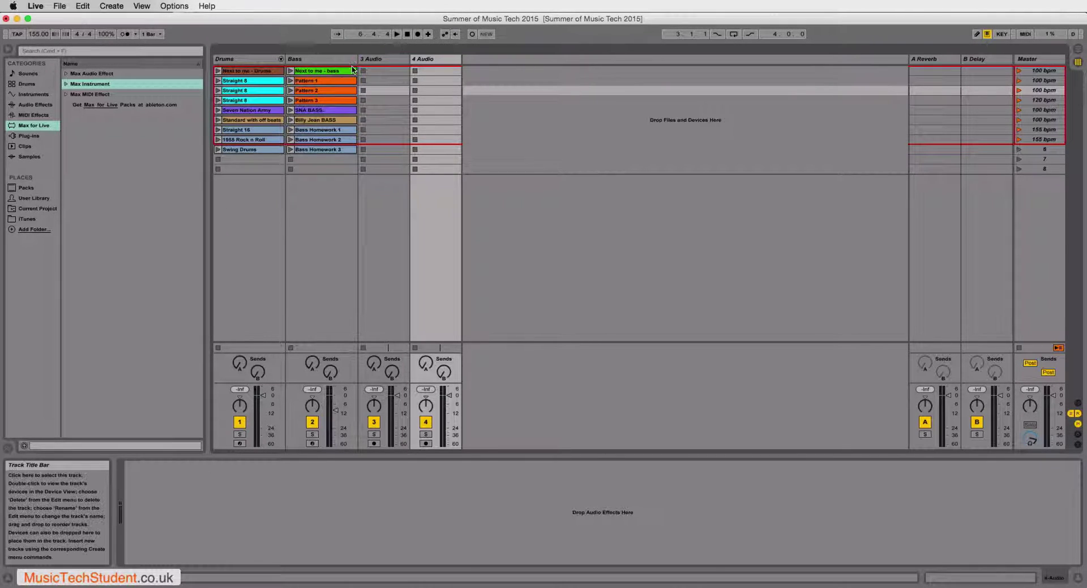
Step: Select the Bass track and show its clip's bass-line notes around C1 in the note editor
click(332, 61)
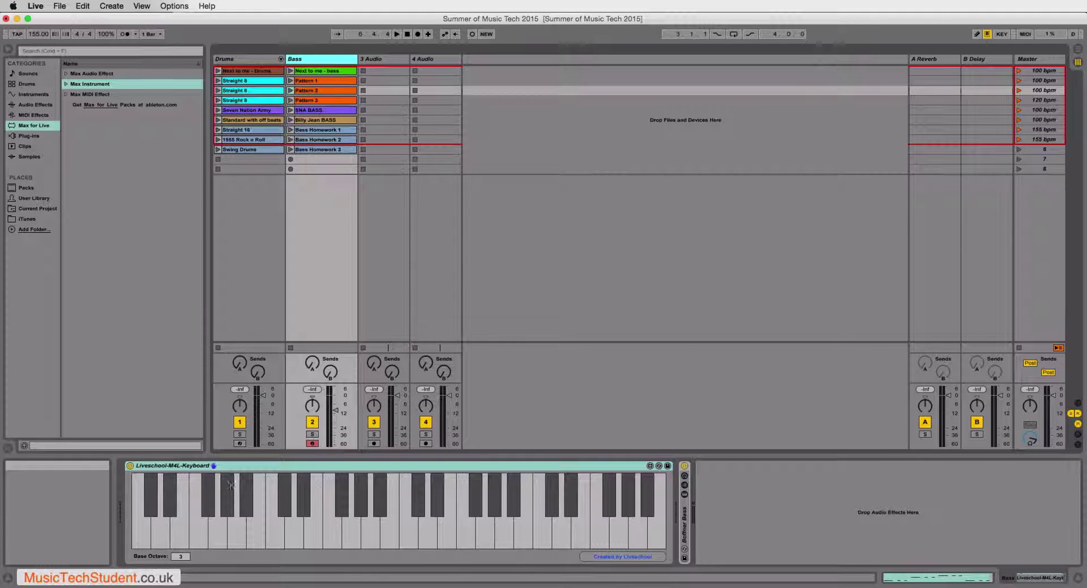
key(shift+Tab)
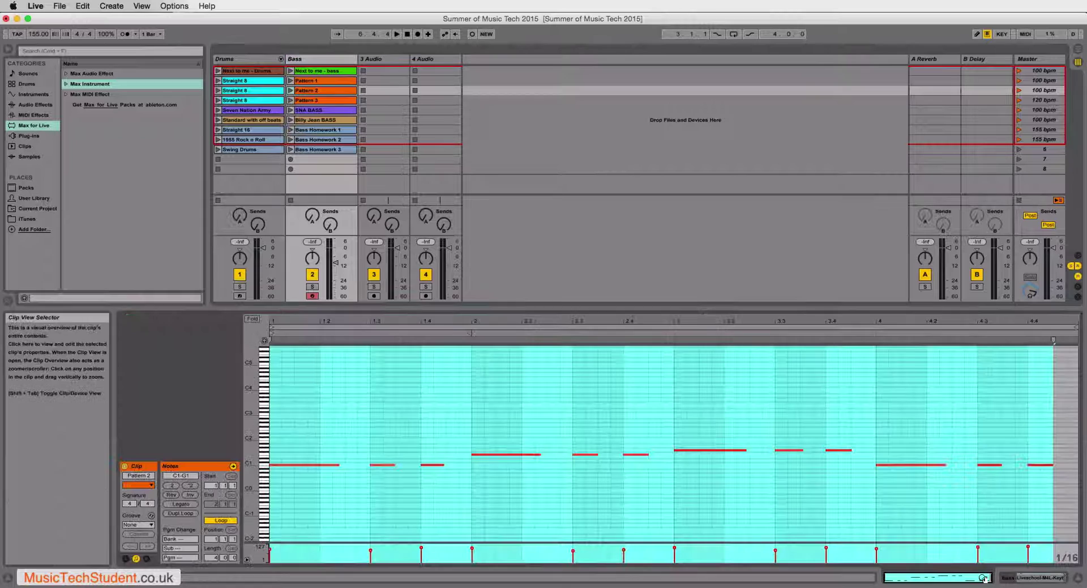
click(479, 454)
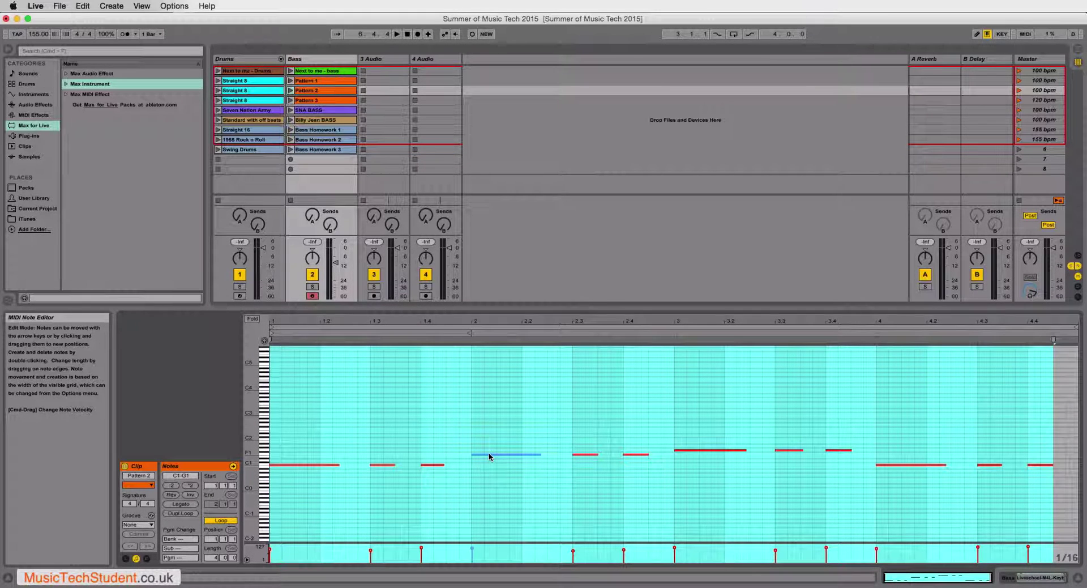
click(491, 430)
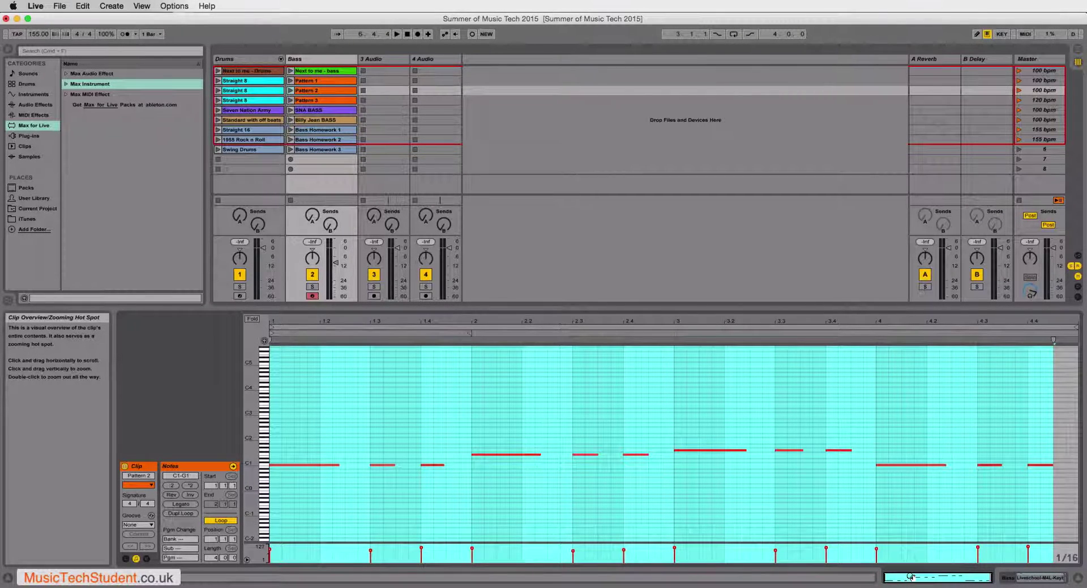
click(1026, 578)
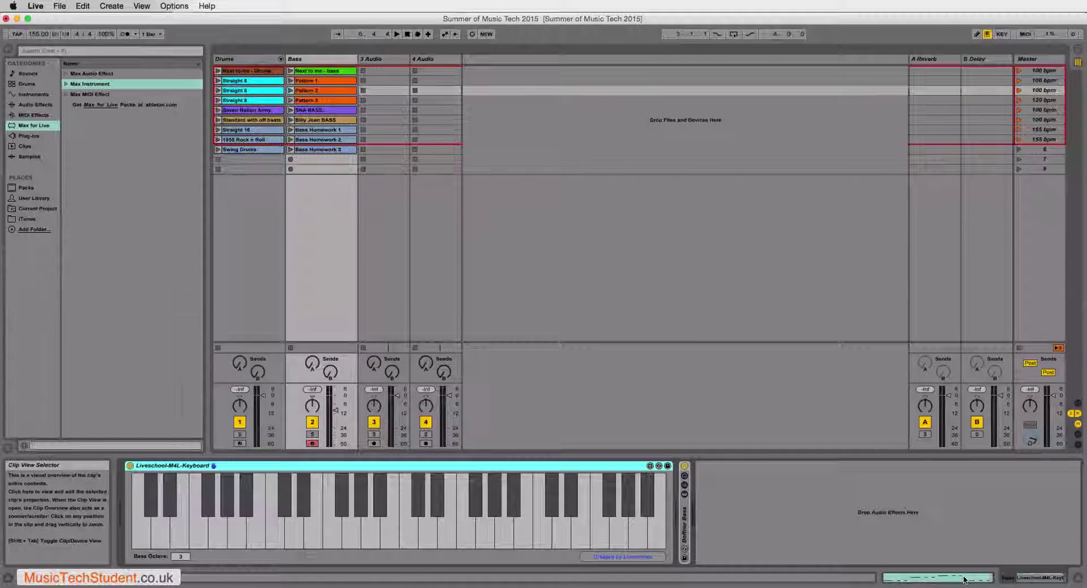
click(964, 577)
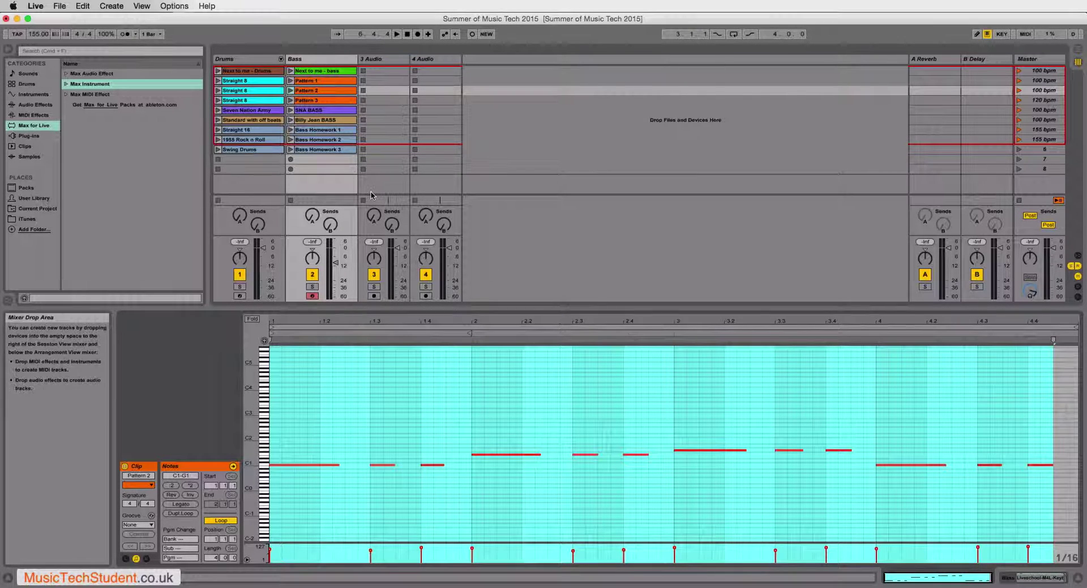
Step: Step through the Pattern 1, Pattern 2, Pattern 3, SNA BASS and Billy Jean BASS clips, then show Bass devices
click(314, 84)
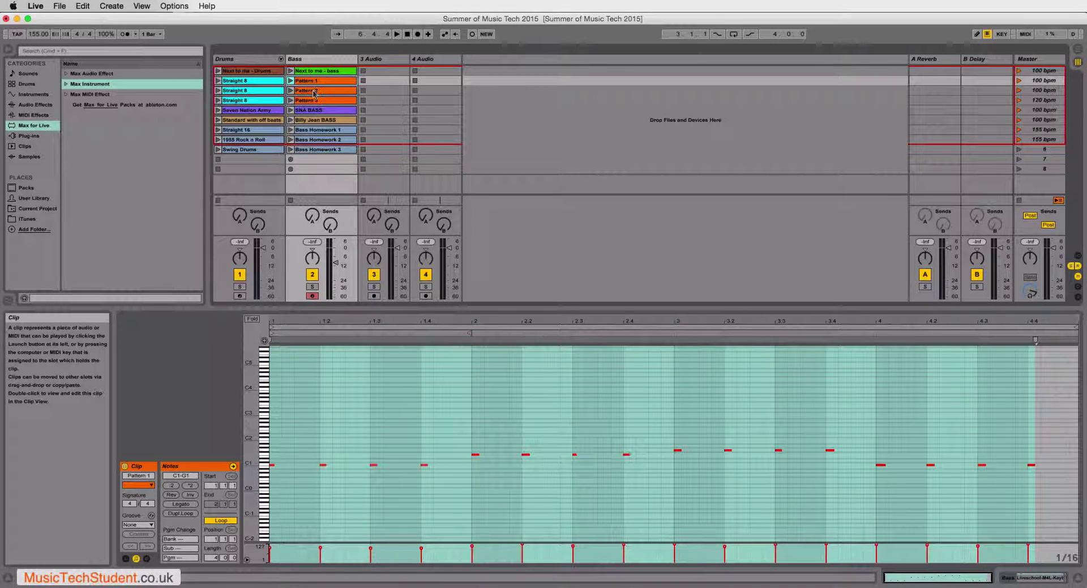
click(315, 91)
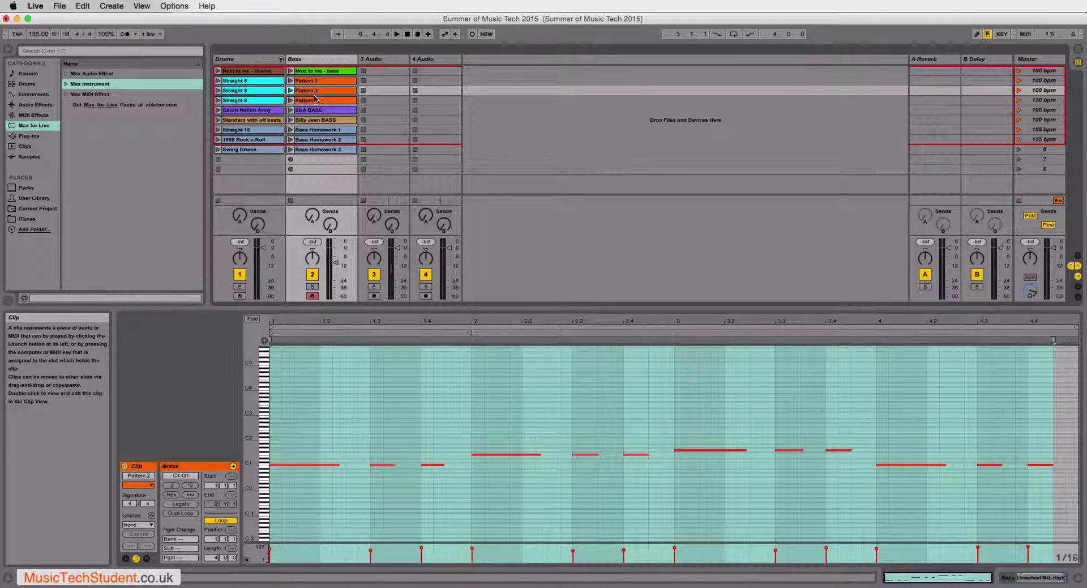
click(316, 100)
click(317, 110)
click(315, 120)
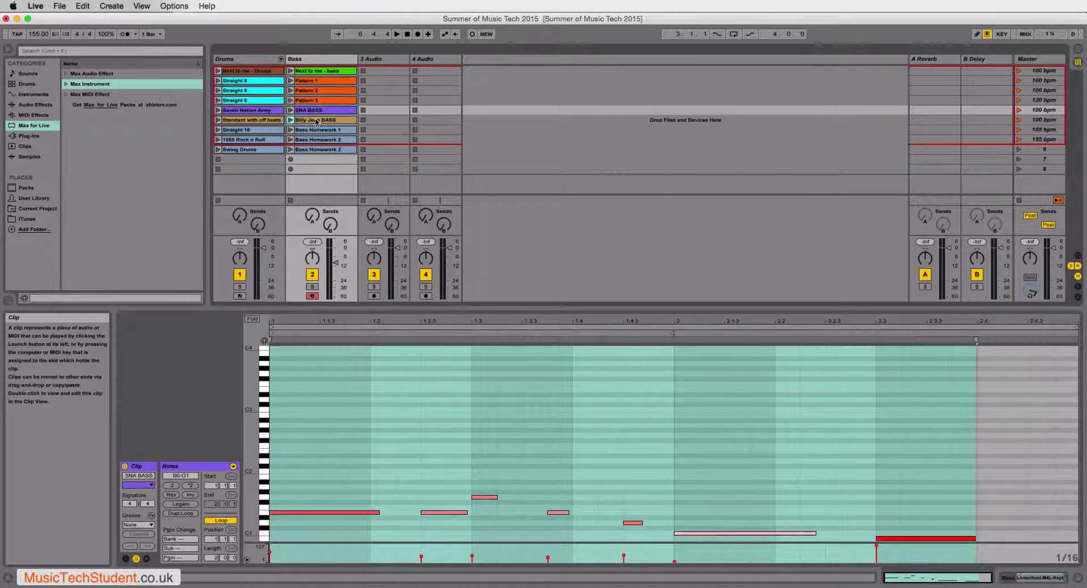
click(330, 64)
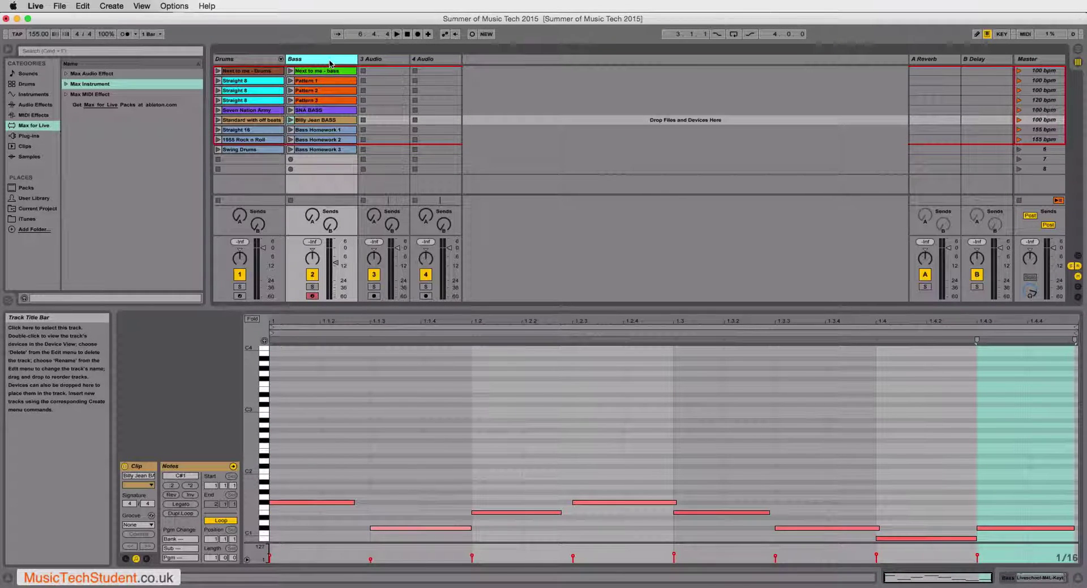
click(1013, 579)
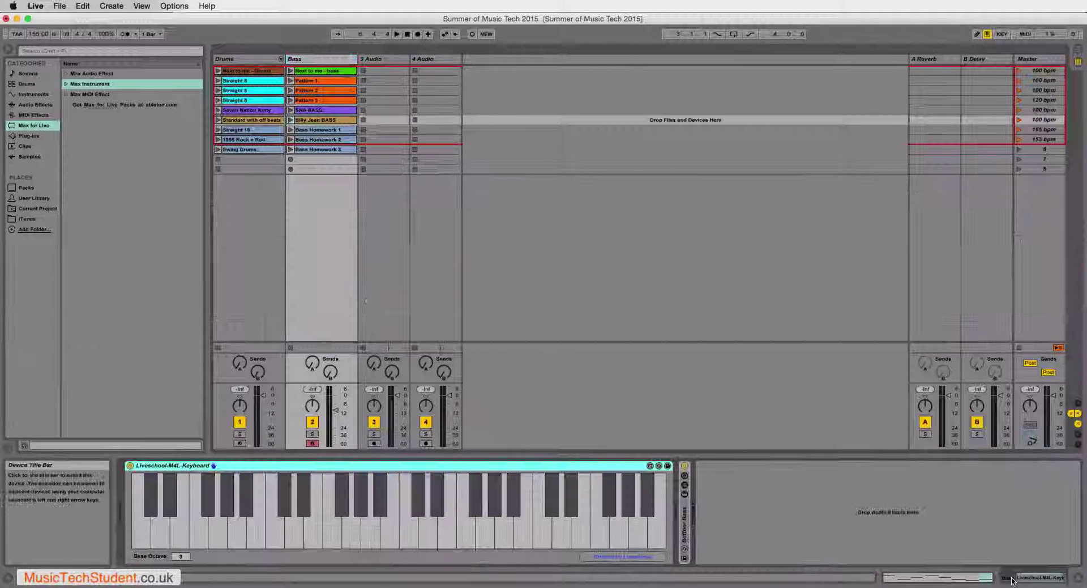
Step: Expand the Boffner Bass rack to reveal Boff Bass OP and list the browser's Instruments category
double_click(684, 532)
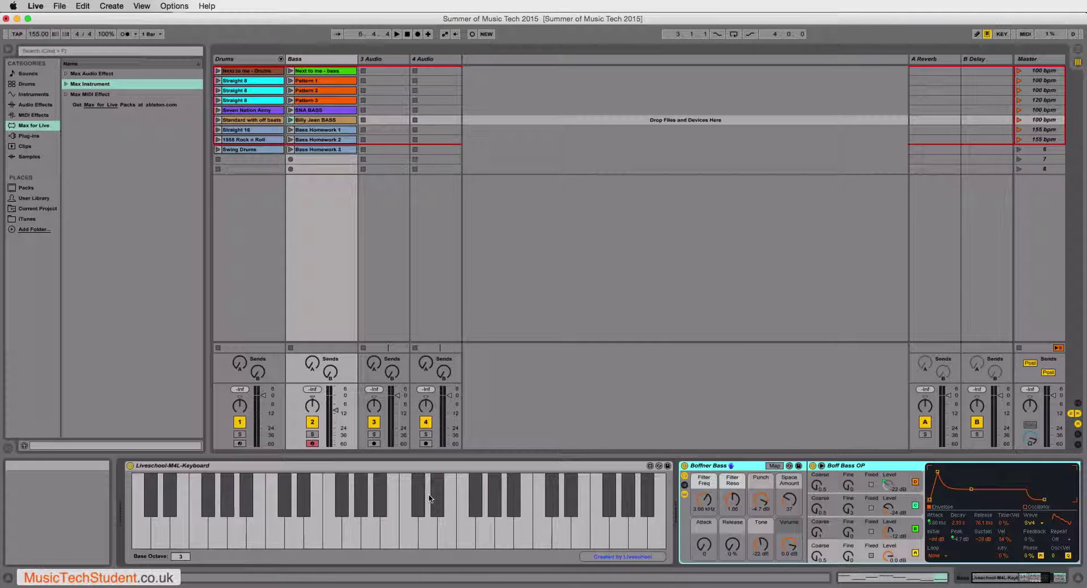
scroll(660, 510, right, 5)
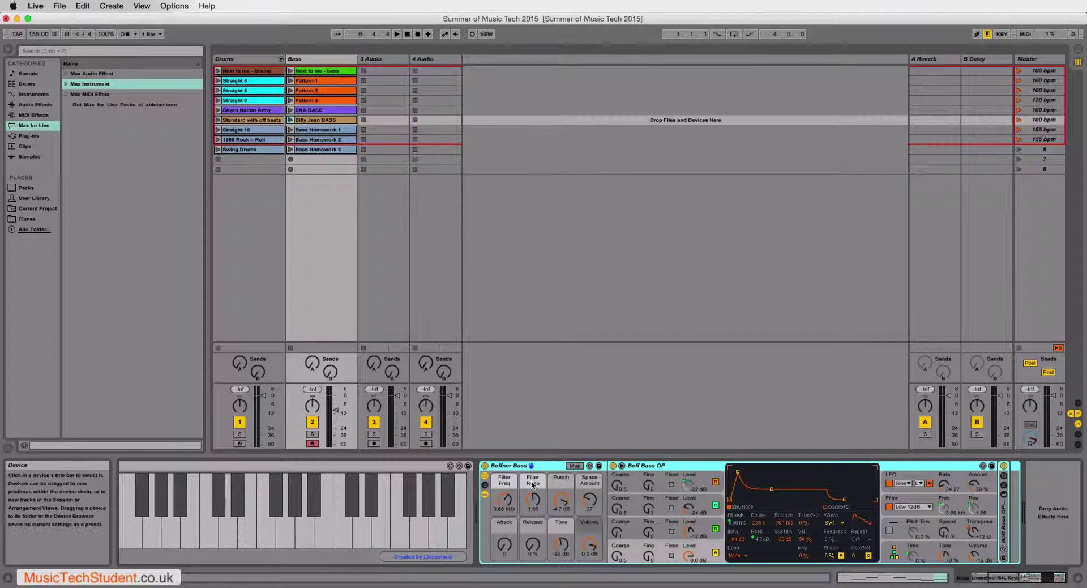
click(33, 94)
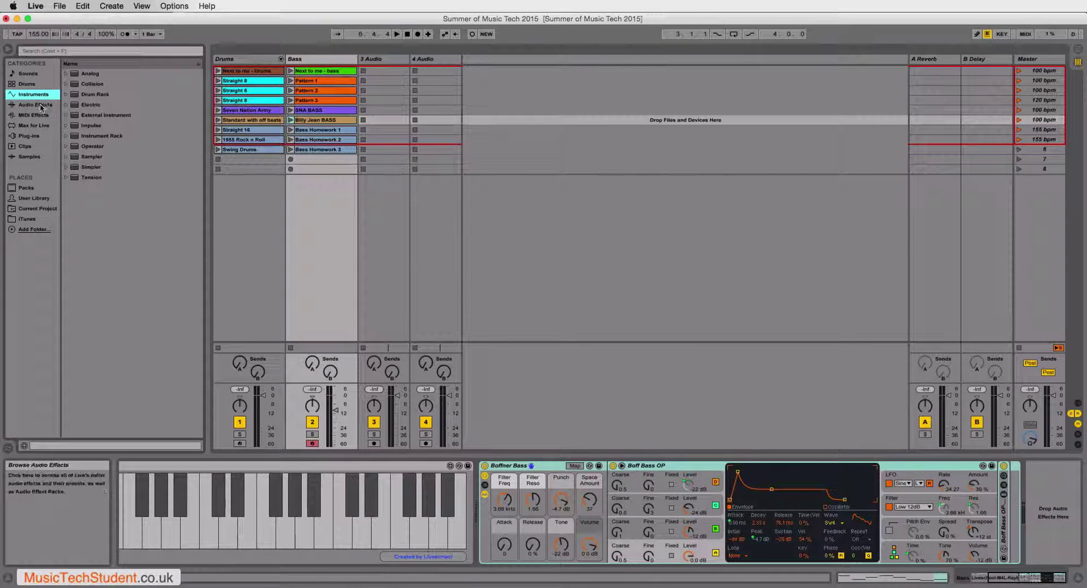
Step: Preview and load Boffner Bass.adg from the Instrument Rack's Bass preset folder onto the Bass track
double_click(73, 137)
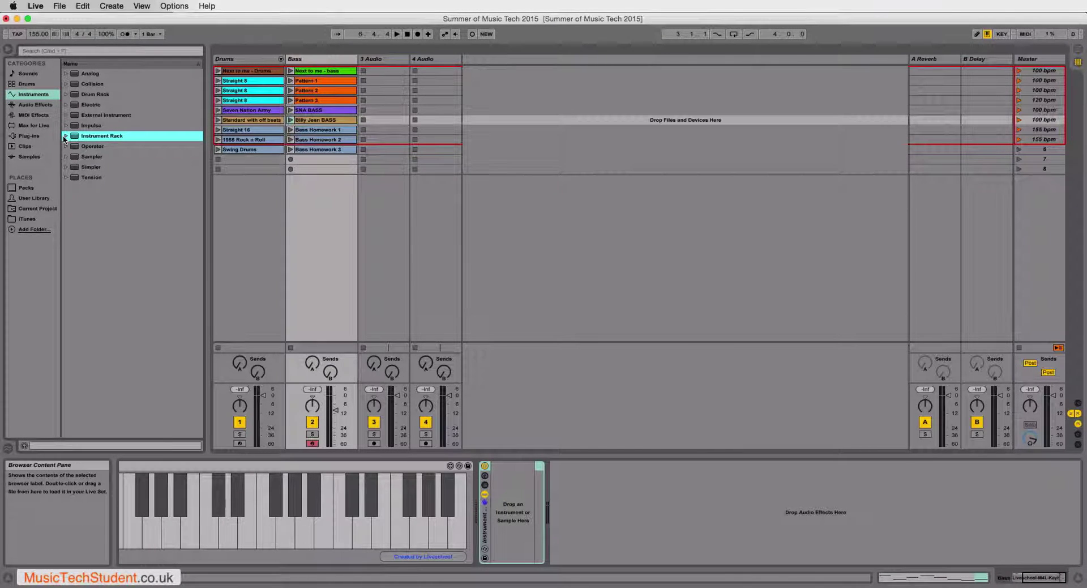
click(66, 138)
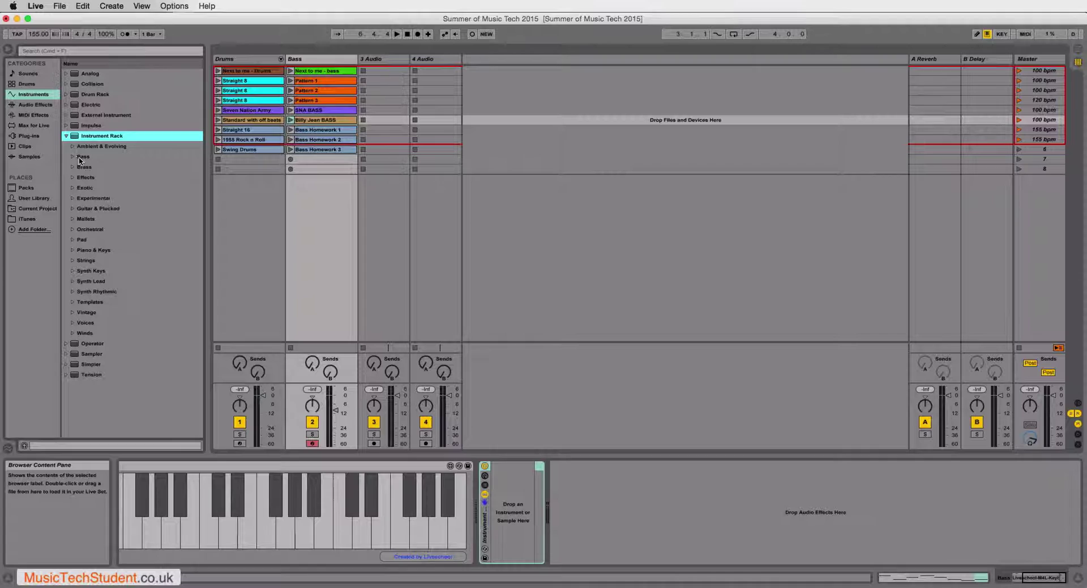
click(74, 158)
click(72, 157)
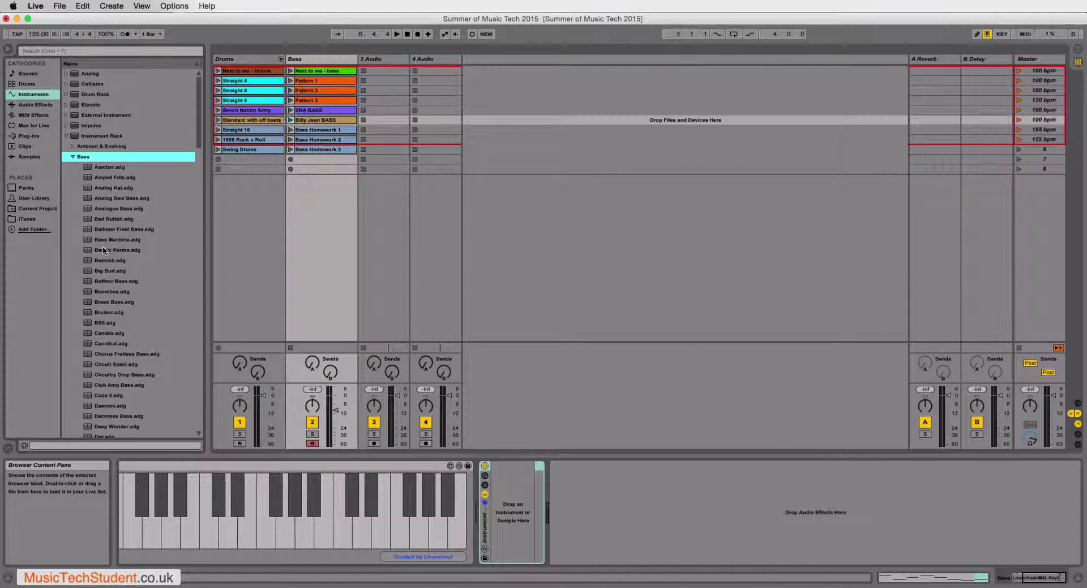
click(102, 282)
double_click(100, 282)
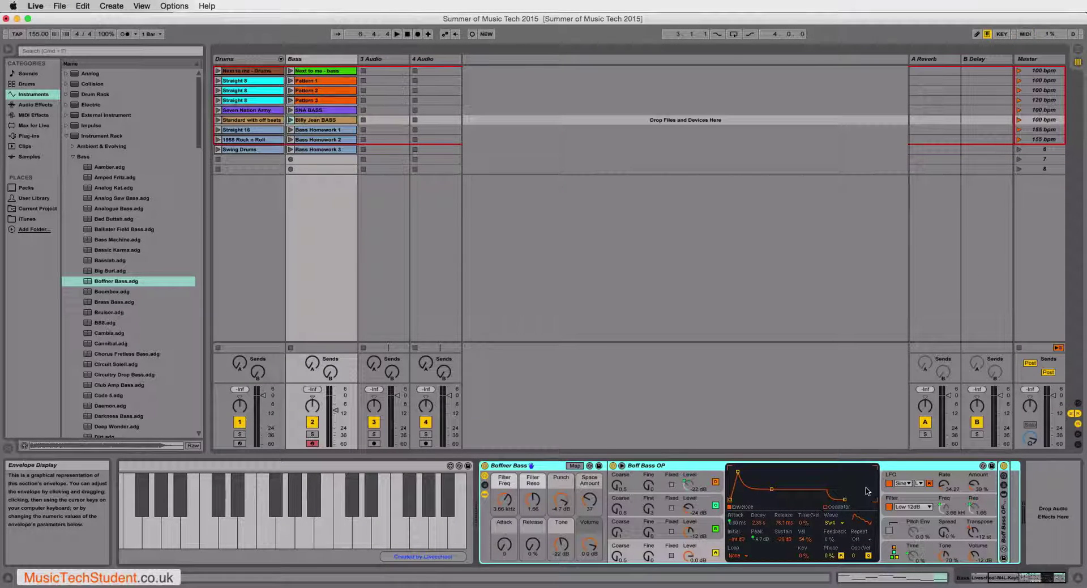
Step: Bring up the Summer of Music Tech folder in a Finder window and move it into place
key(shift+Tab)
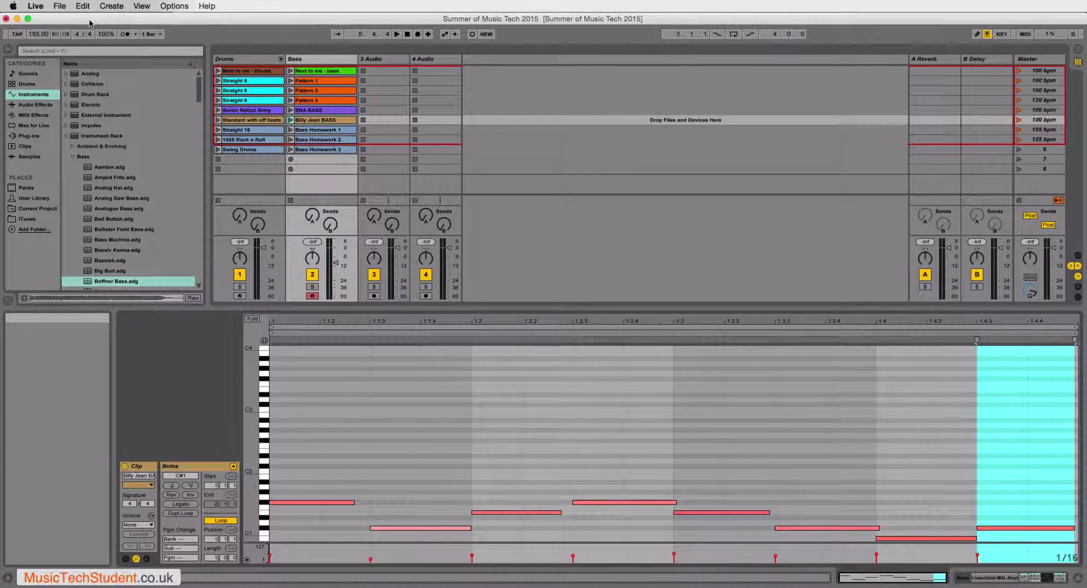
click(60, 8)
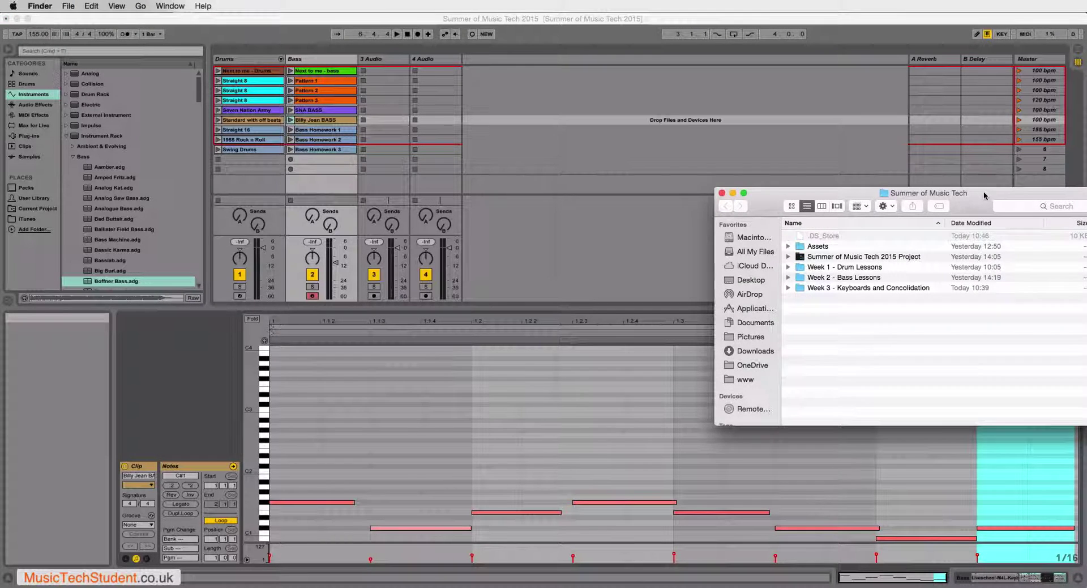
drag(983, 196, 826, 156)
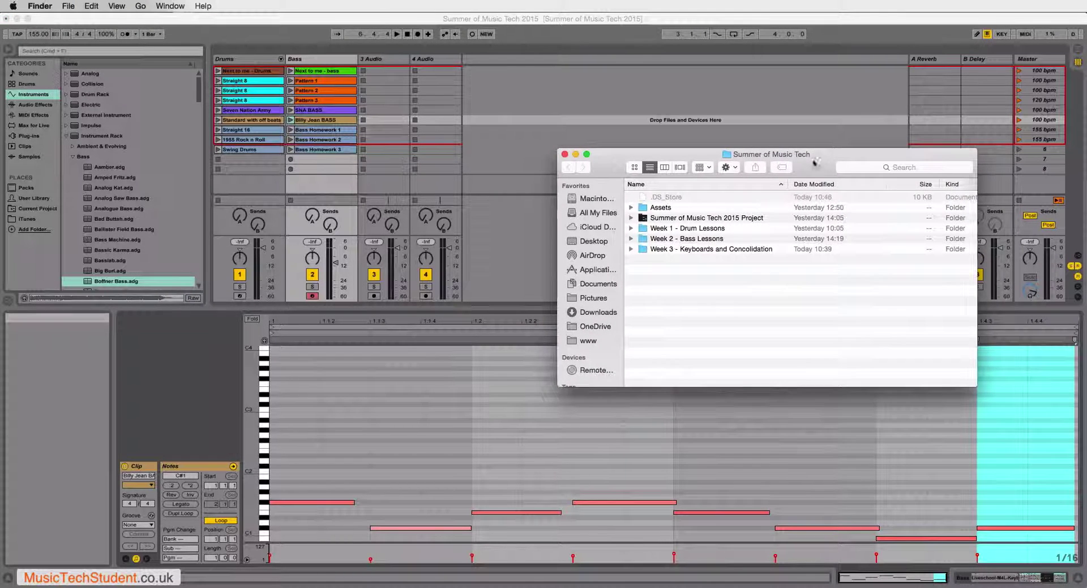
Step: Open the Summer of Music Tech 2015 Project folder, go back, and return to the Live set
click(631, 219)
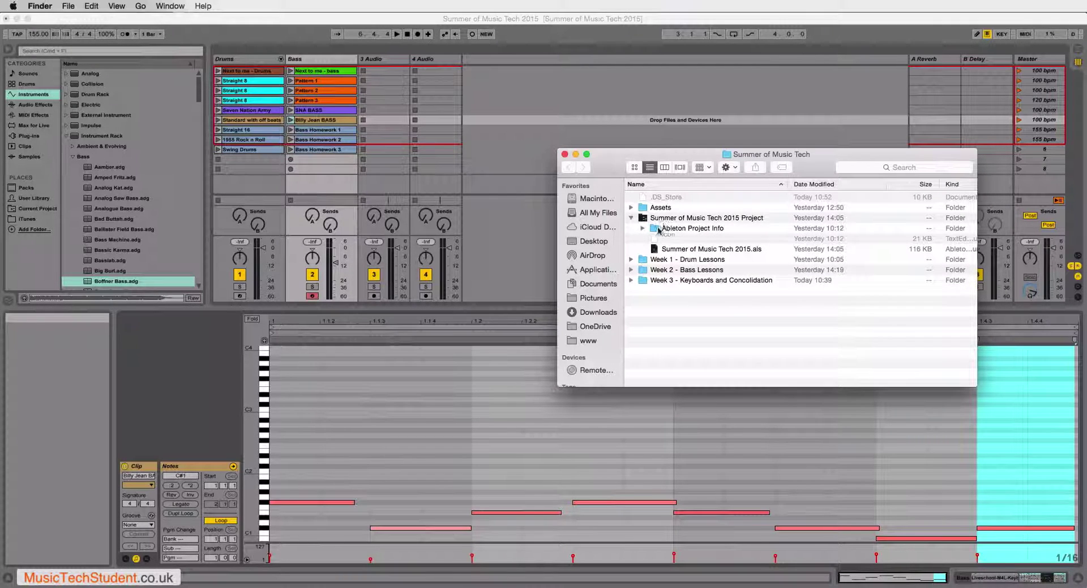
click(632, 218)
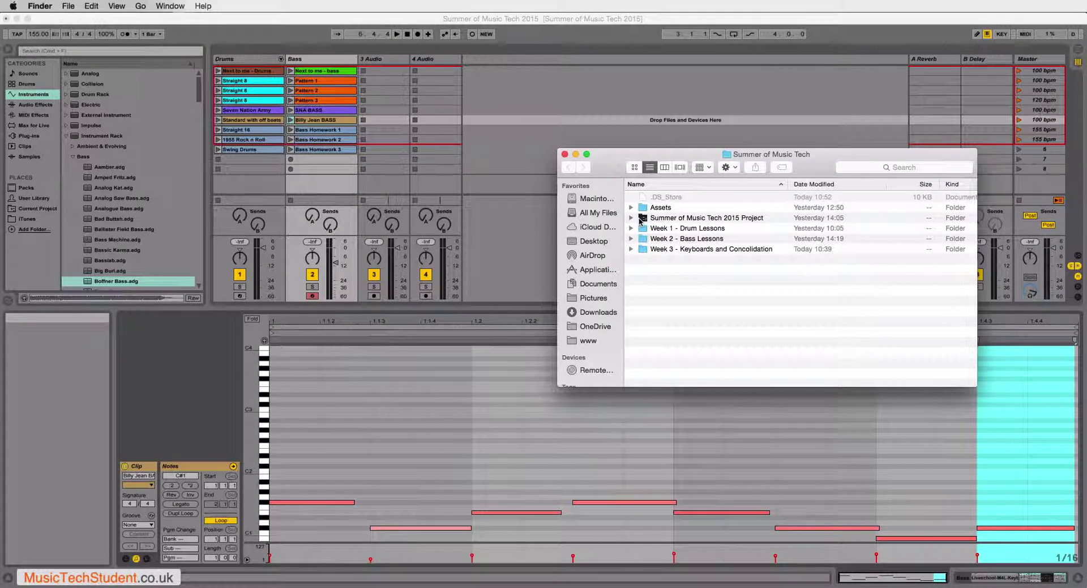
double_click(643, 218)
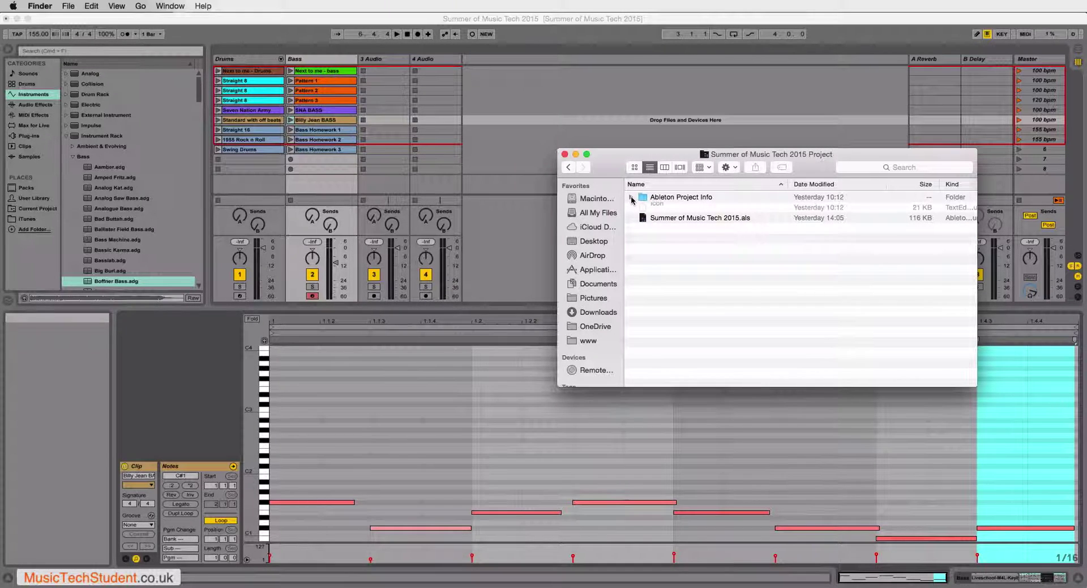
click(568, 167)
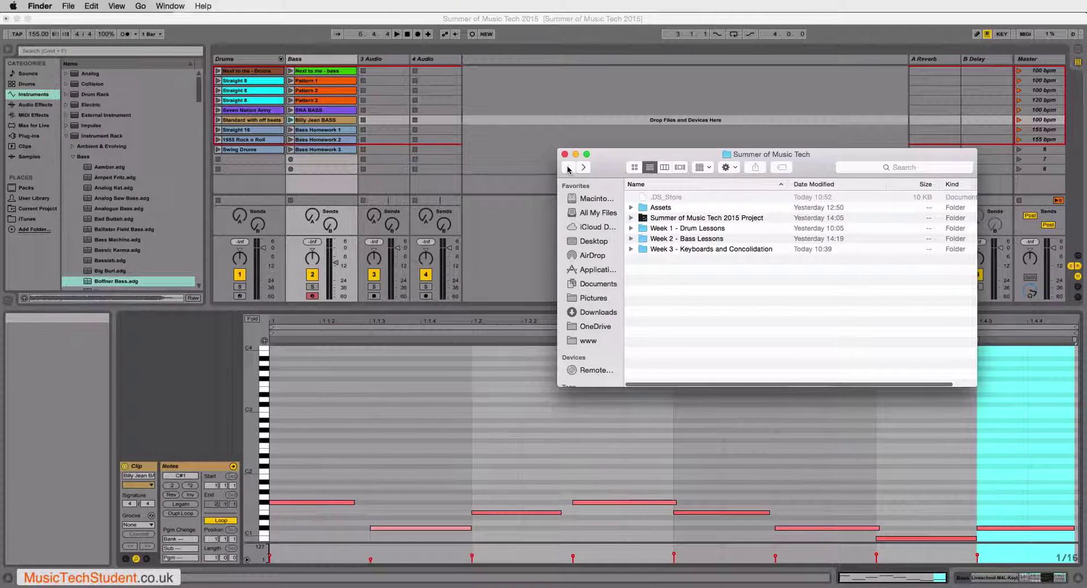
click(517, 20)
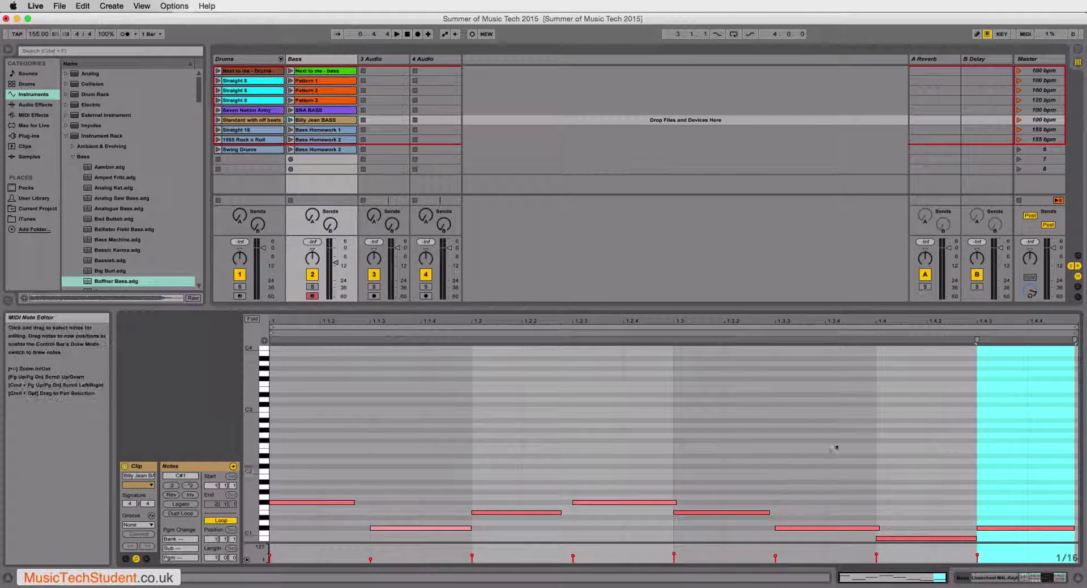
Step: Delete the empty 4 Audio and 3 Audio tracks, keeping Drums and Bass
click(434, 62)
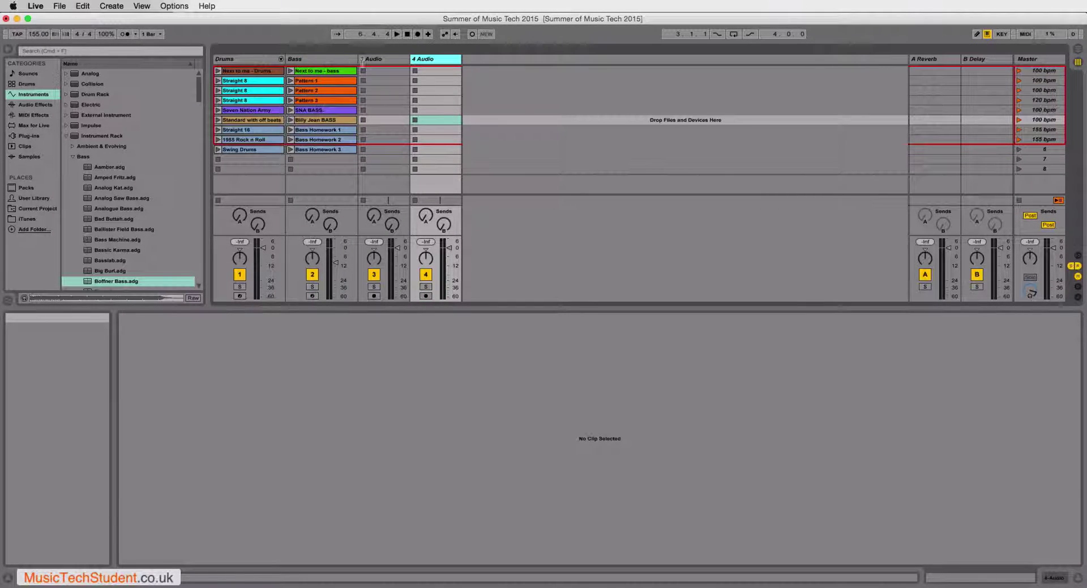
click(378, 61)
click(430, 63)
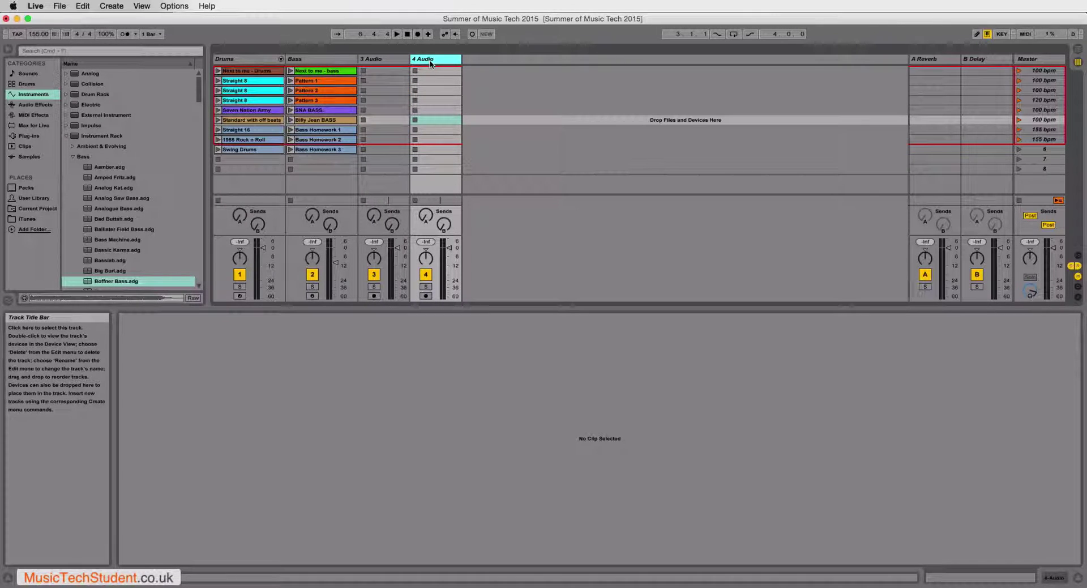
key(Delete)
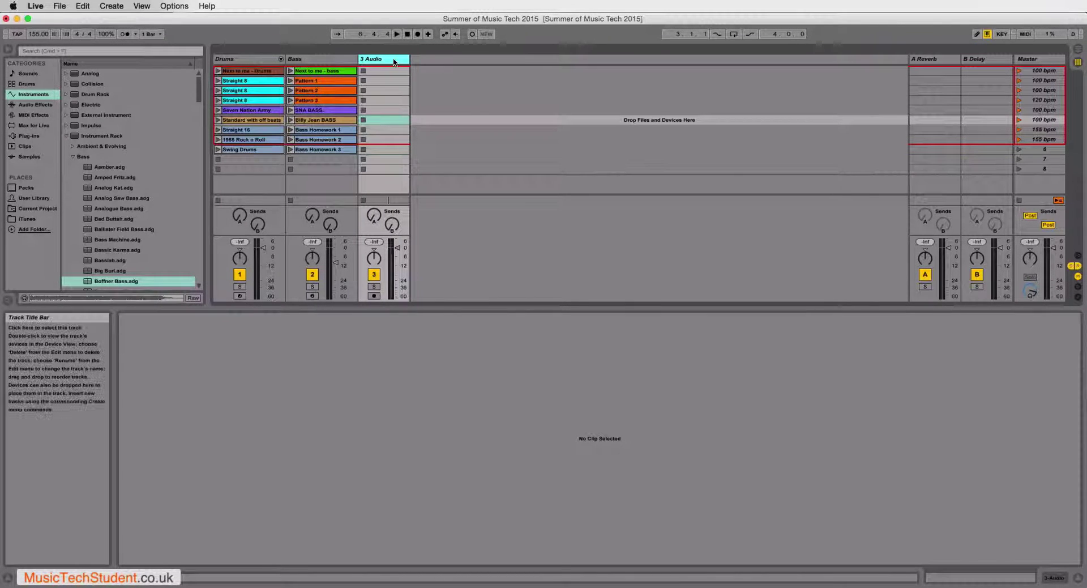
key(Delete)
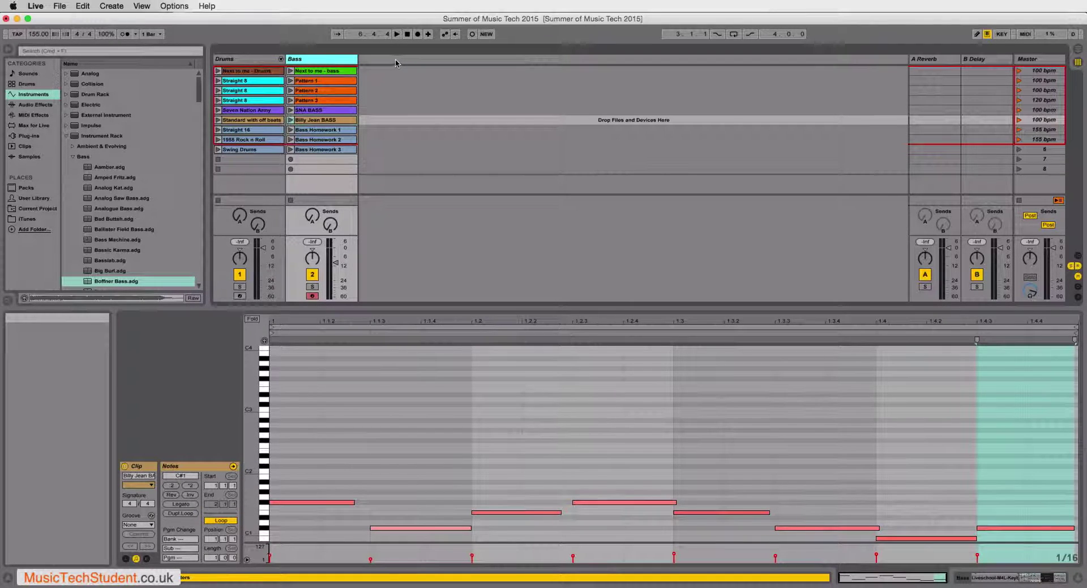
Step: Insert a new empty MIDI track, 3 MIDI, beside the Bass track
right_click(398, 63)
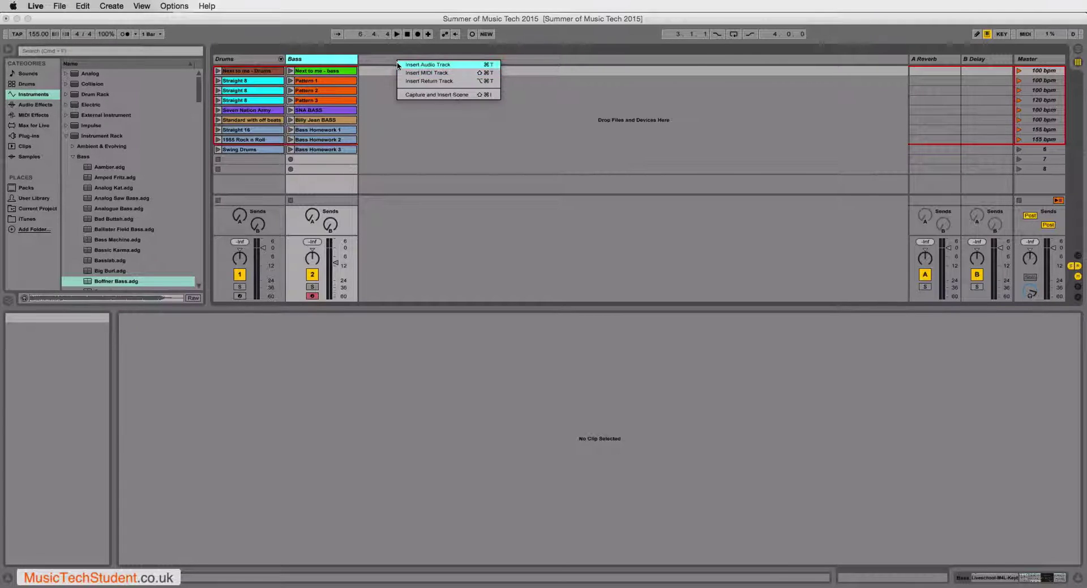
click(388, 63)
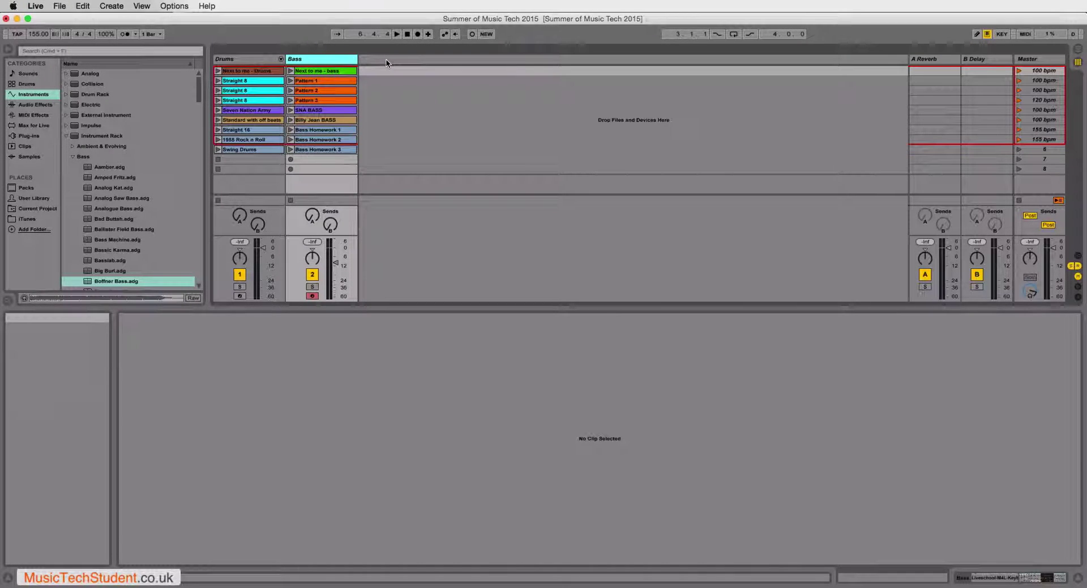
right_click(386, 62)
click(399, 74)
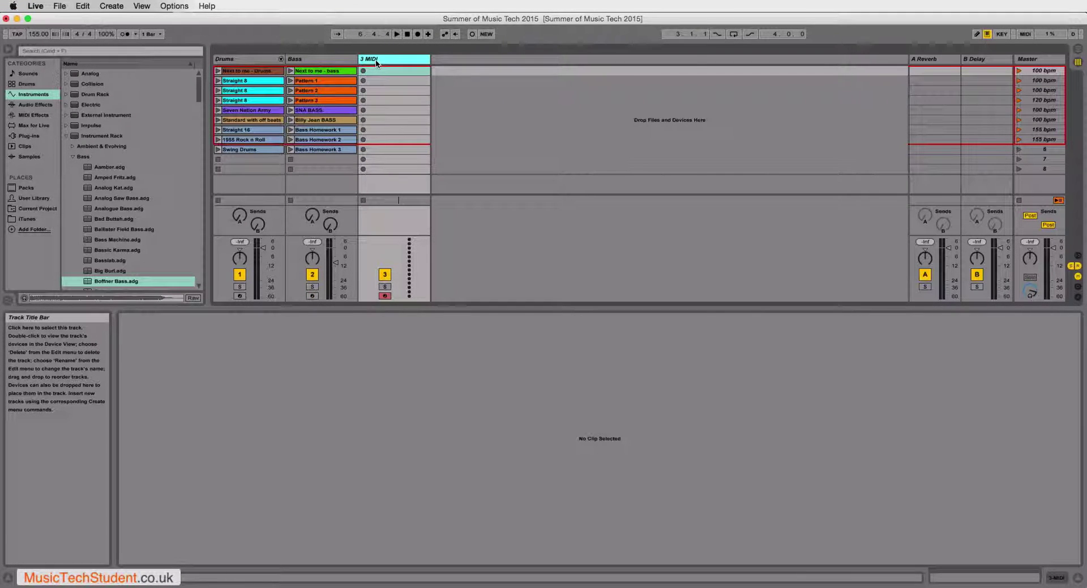
Step: Rename the 3 MIDI track to 'Keyboard'
right_click(377, 62)
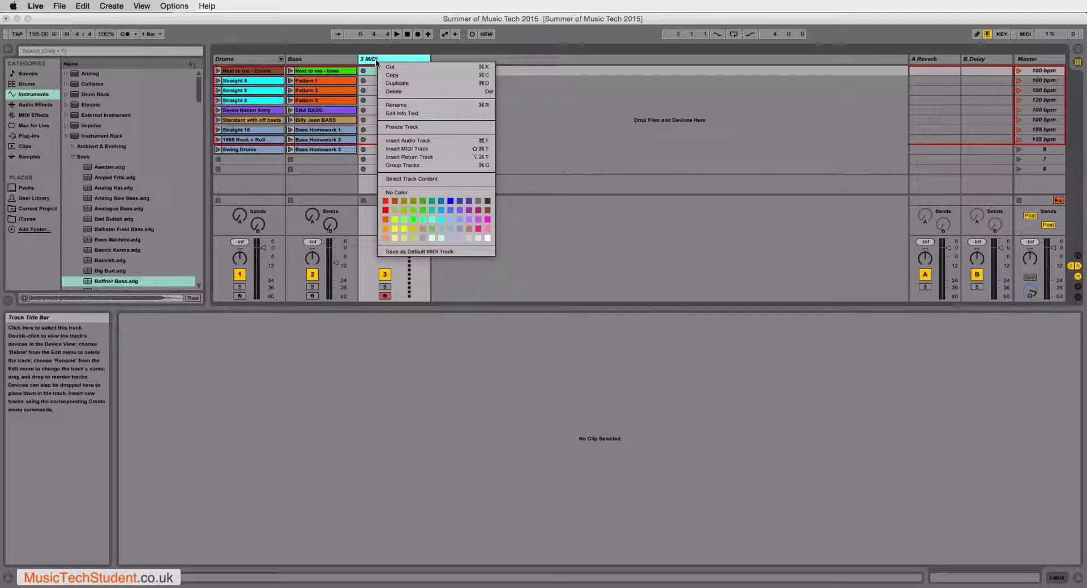
click(408, 107)
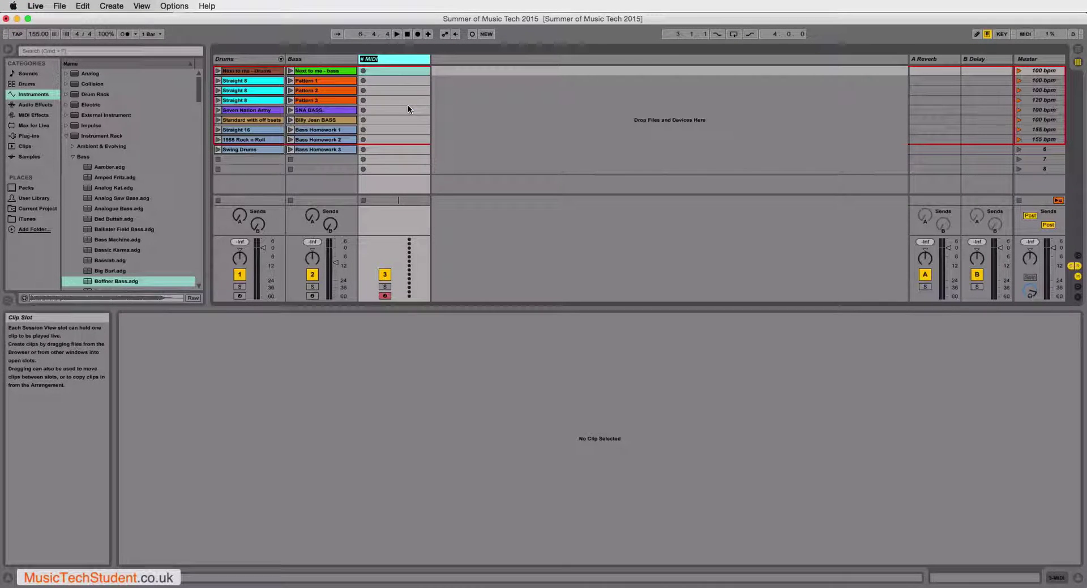
text(Keyboard)
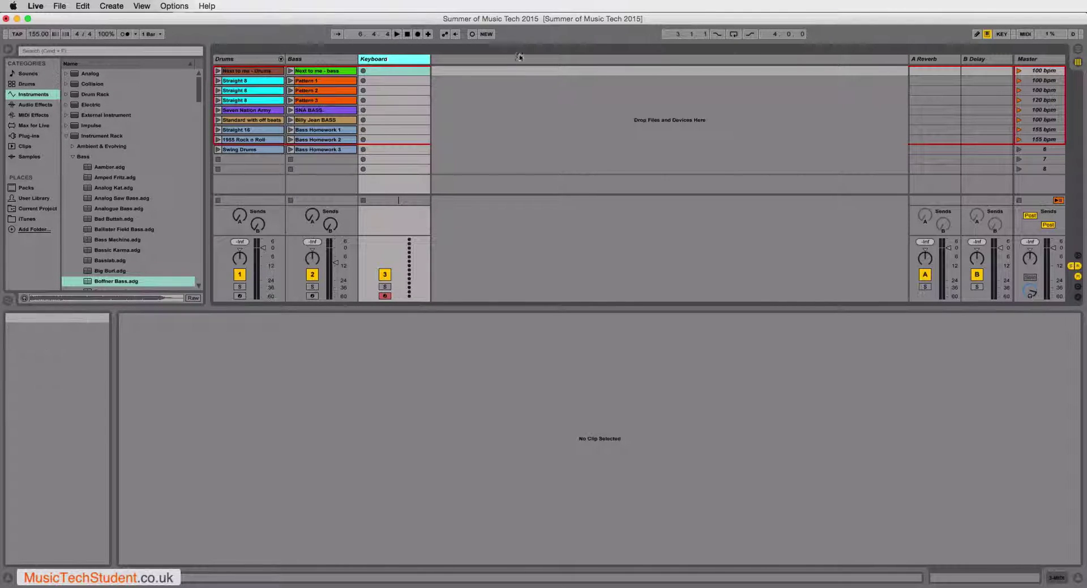
key(Return)
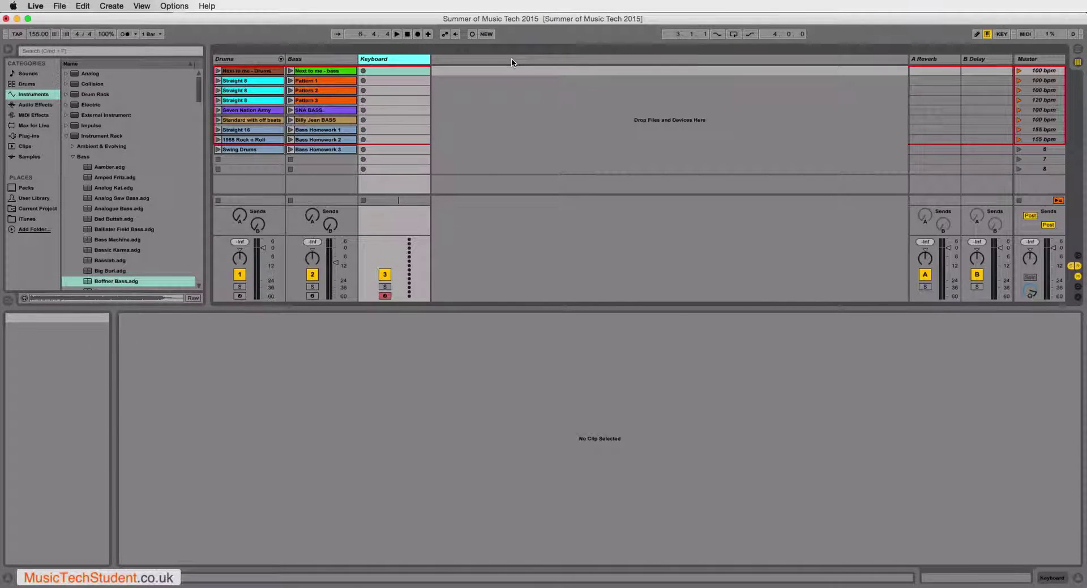